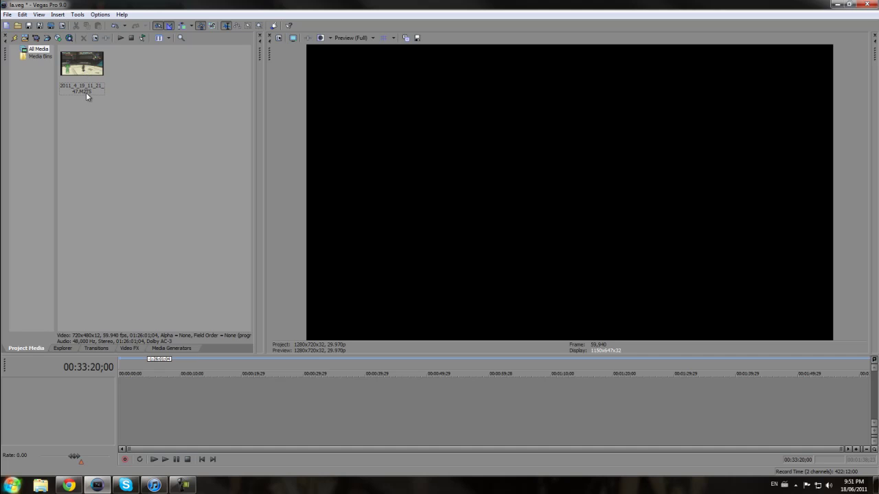
Place the M2TS gameplay recording on the timeline and split it at about 00:21:22.
drag(79, 67, 117, 390)
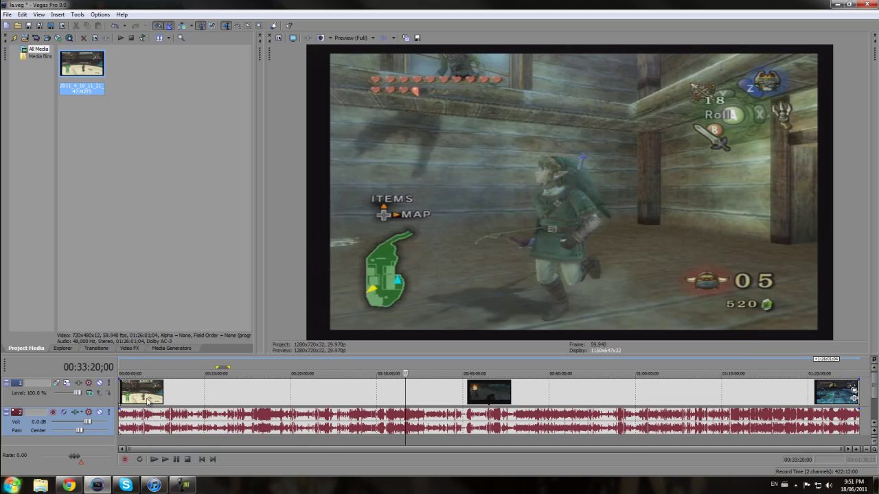
click(855, 393)
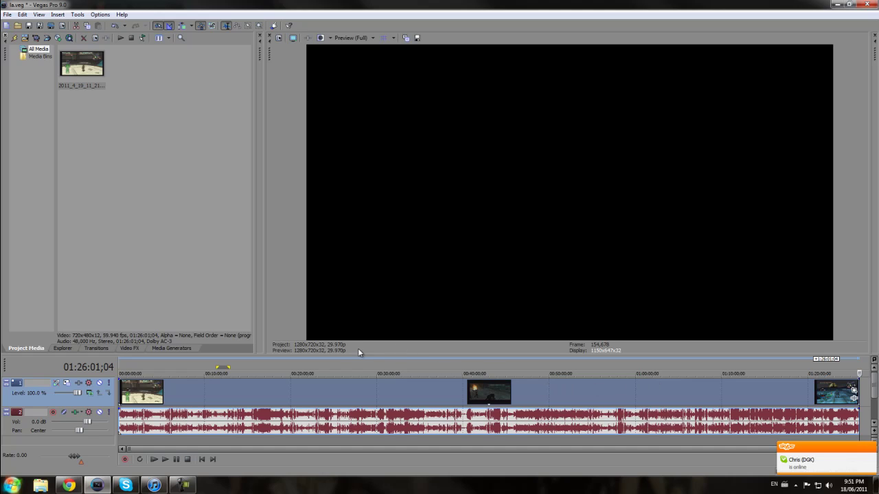
click(303, 366)
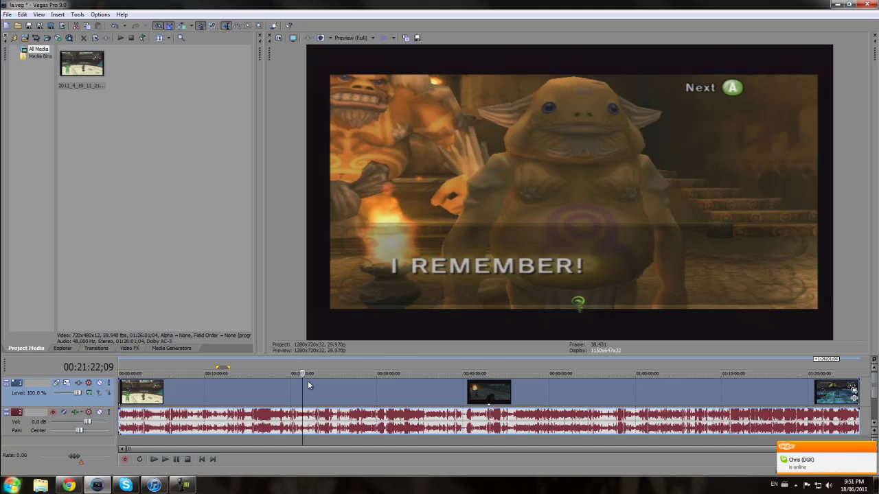
click(871, 448)
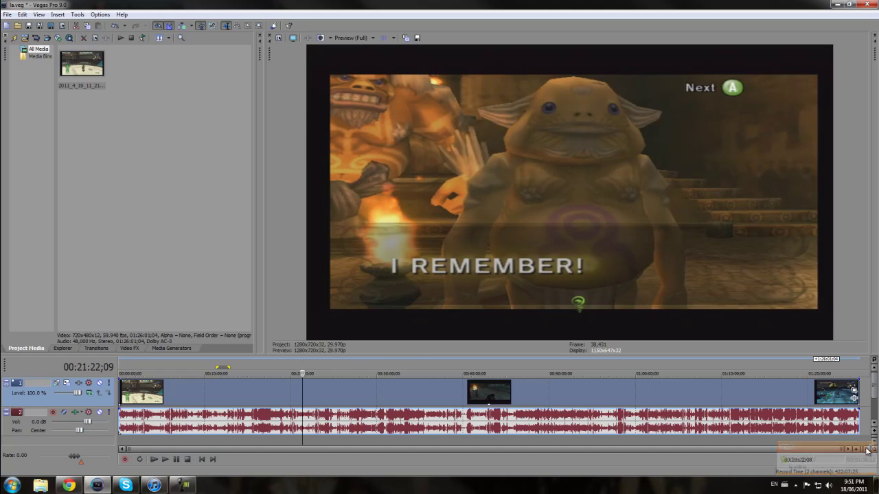
click(294, 397)
key(s)
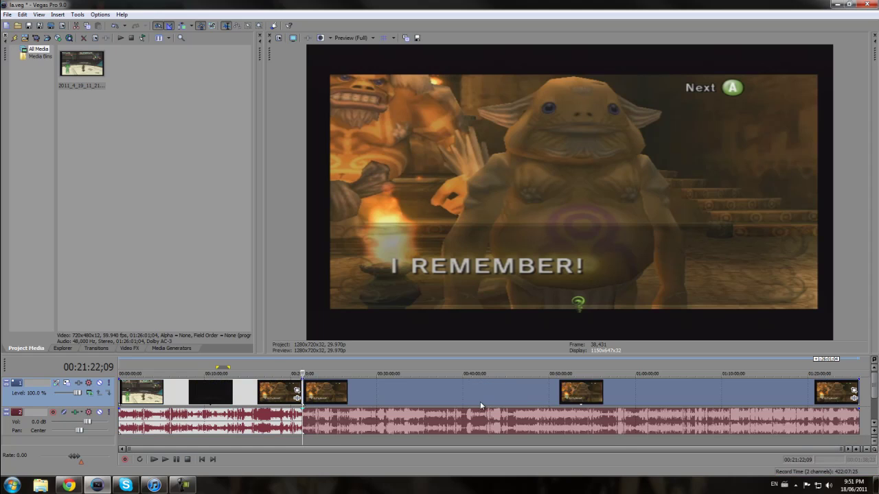
Split the remaining footage at about 00:38:29, 00:59:19 and 01:14:03 to get five pieces.
click(449, 394)
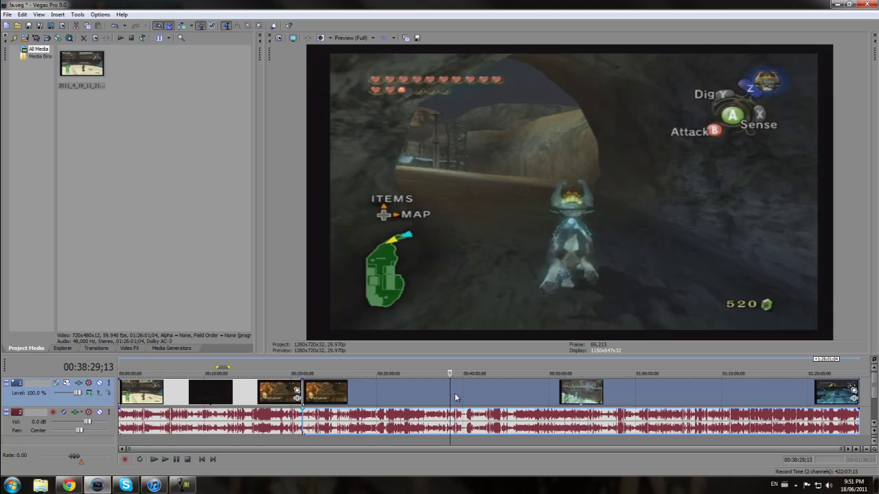
key(s)
click(629, 394)
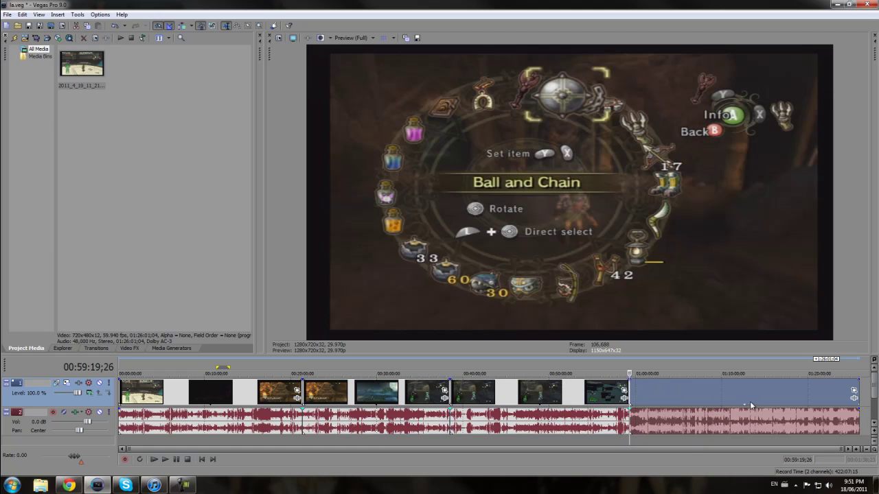
key(s)
click(756, 394)
key(s)
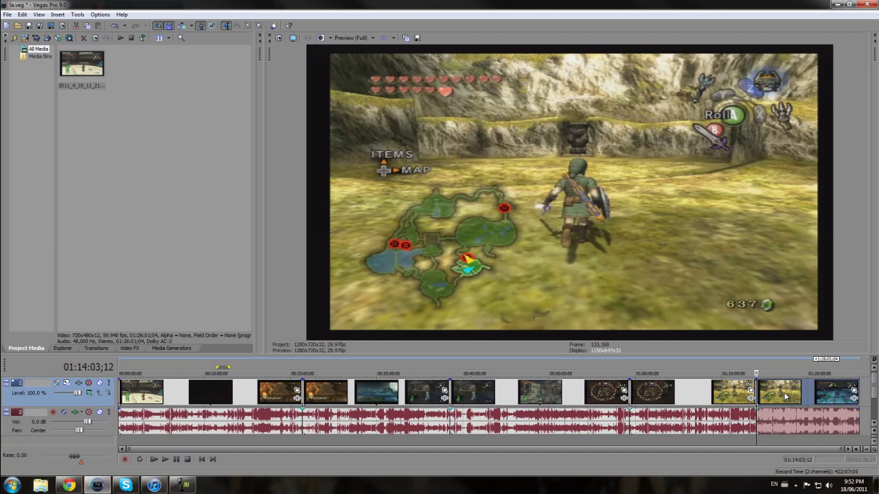
Move the pieces apart along the timeline so that a gap separates each of the five sections.
drag(790, 398, 848, 375)
drag(577, 394, 668, 395)
click(482, 406)
drag(482, 406, 518, 407)
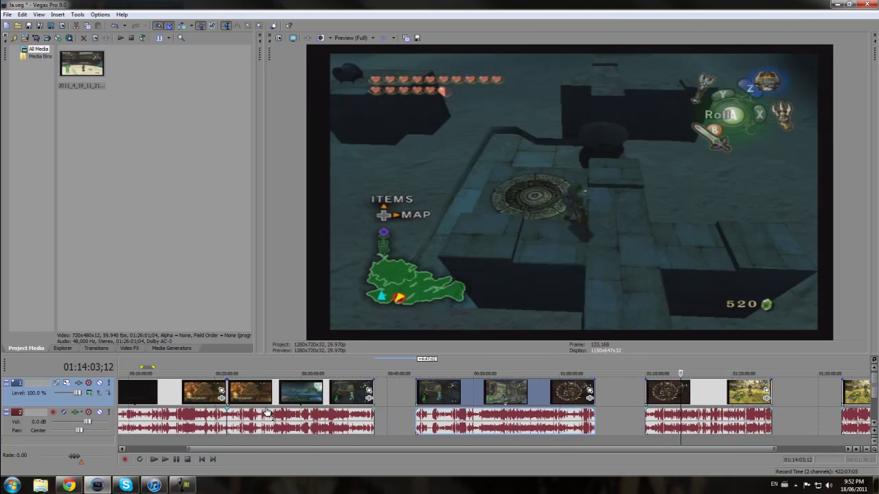
drag(286, 423, 307, 422)
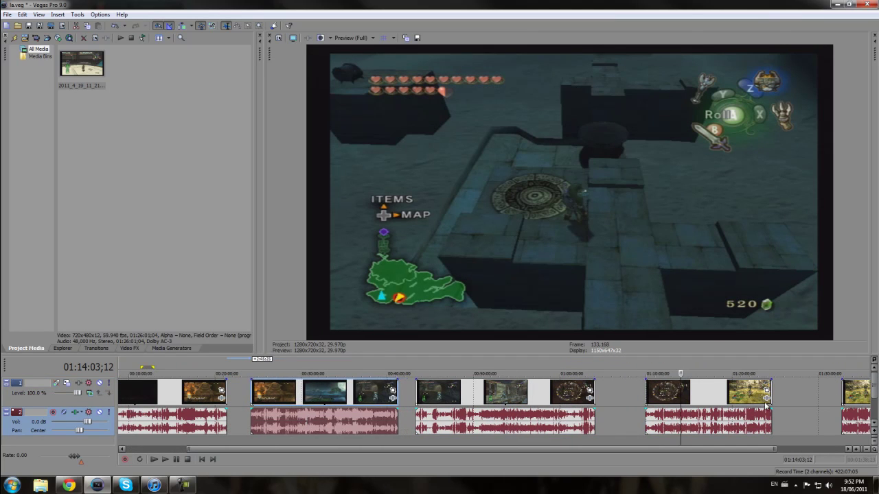
drag(732, 416, 757, 416)
drag(556, 415, 597, 416)
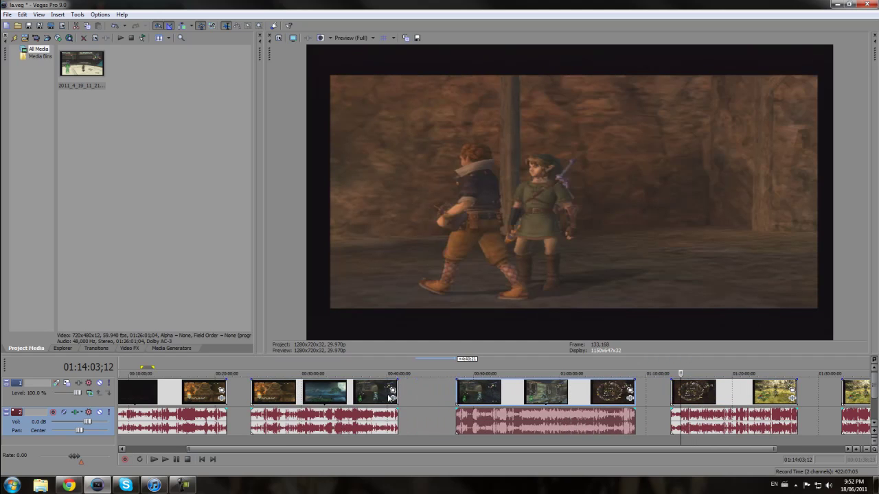
drag(342, 407, 361, 407)
Select the time range of the first section and mark it as a region named "naw mean 1".
drag(296, 451, 83, 449)
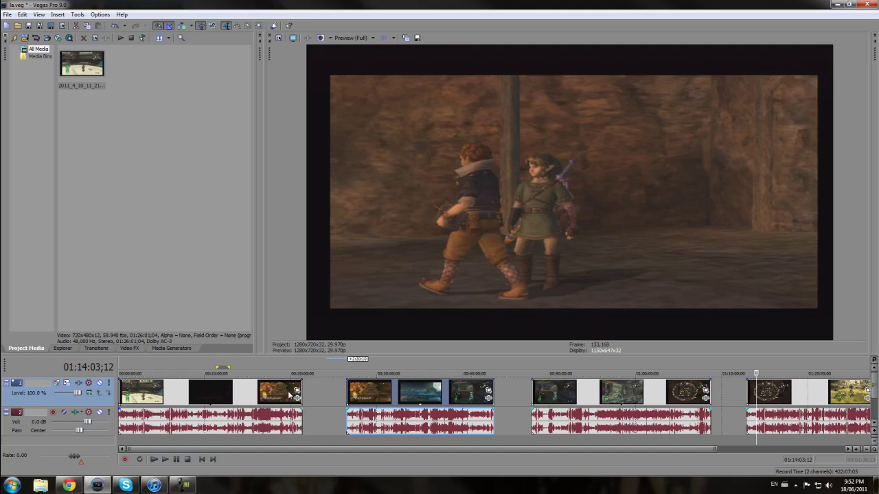
click(303, 359)
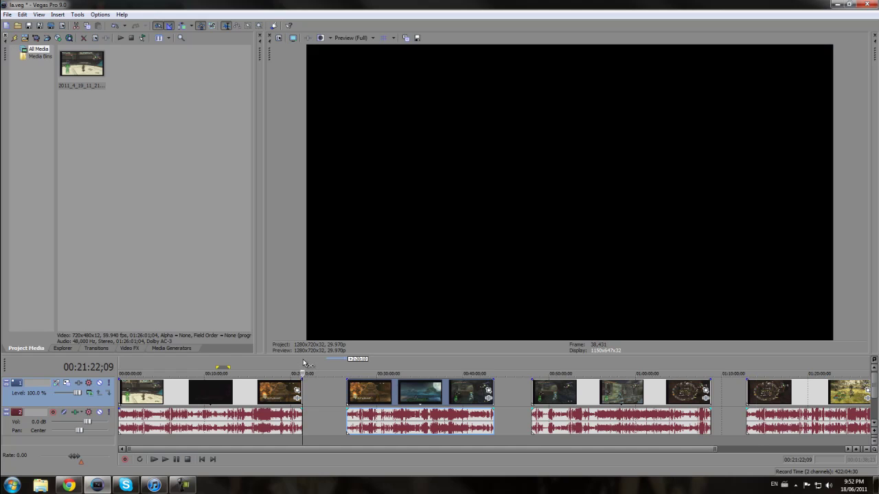
drag(305, 363, 73, 358)
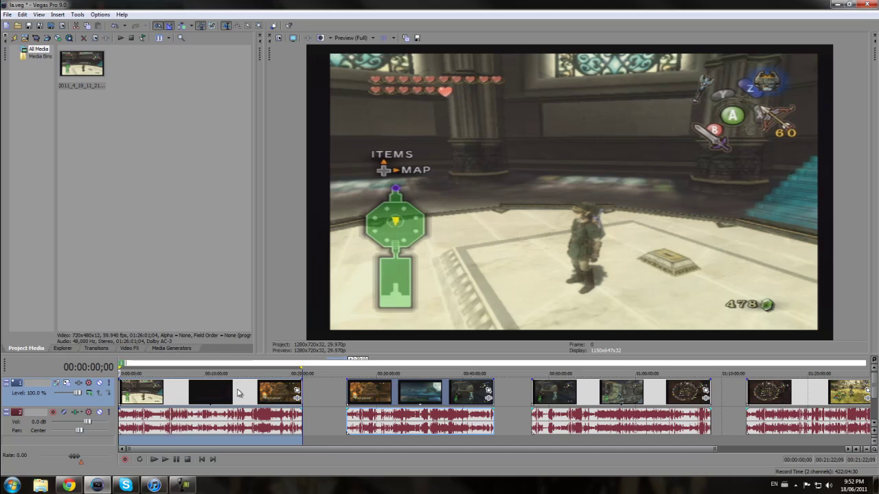
text(new mean 1)
key(Return)
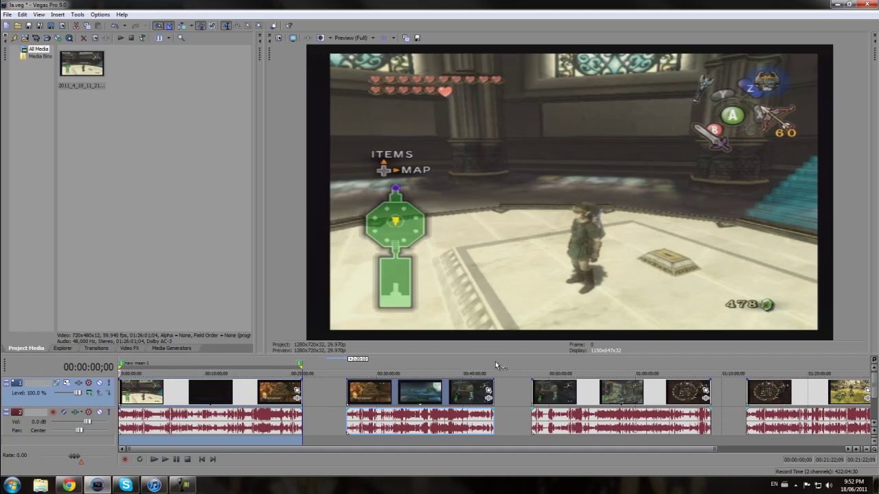
Mark the second section's full time range as a region named "naw mean 2".
drag(495, 361, 357, 364)
text(m)
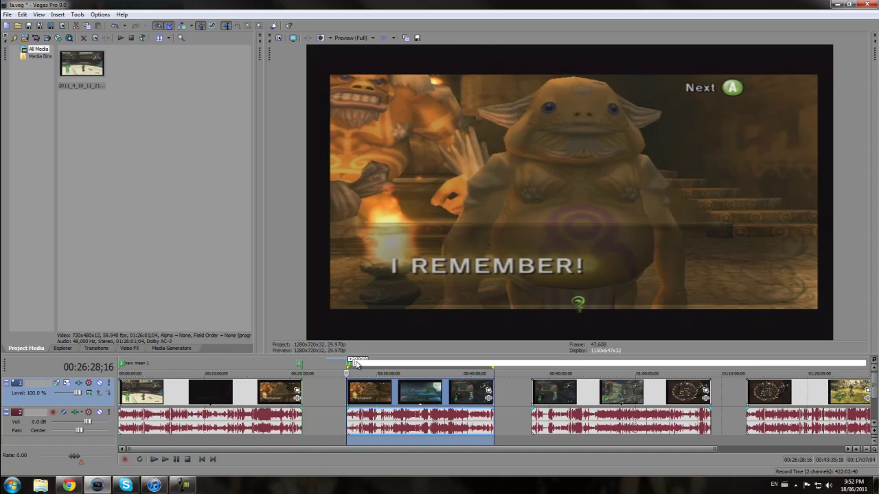
text(new mean 2)
key(Return)
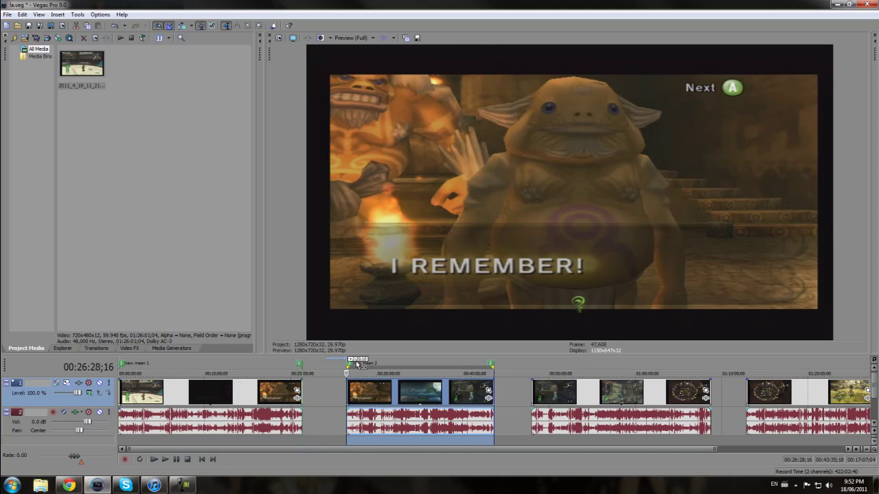
Create a region named "naw mean 3" spanning the third section.
drag(708, 359, 533, 358)
text(m)
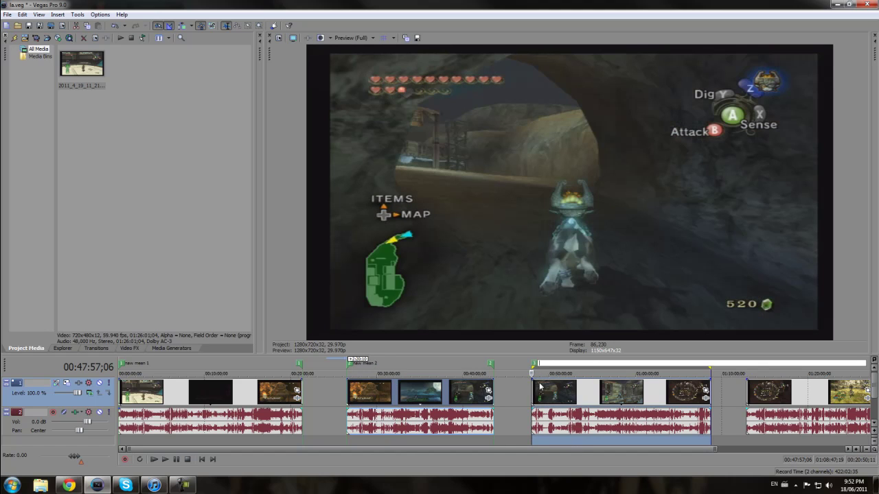
text(new mean 3)
key(Return)
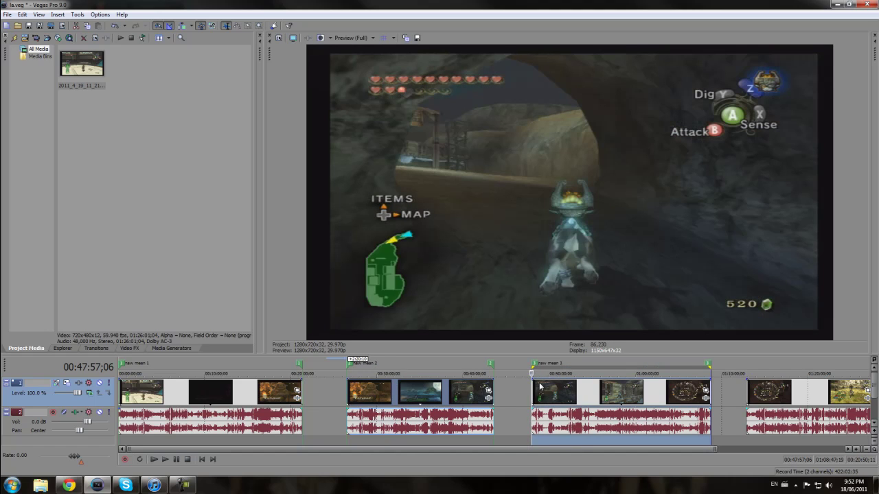
Create a region named "naw mean 4" spanning the fourth section.
drag(454, 450, 633, 456)
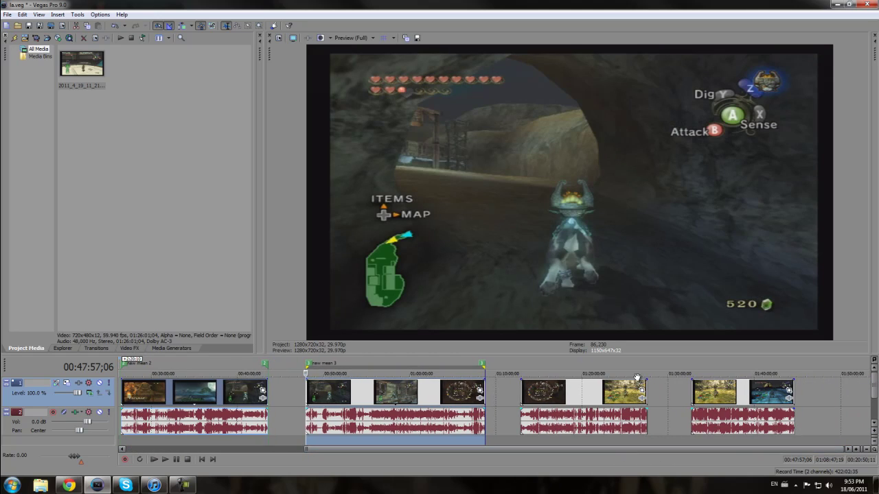
double_click(522, 368)
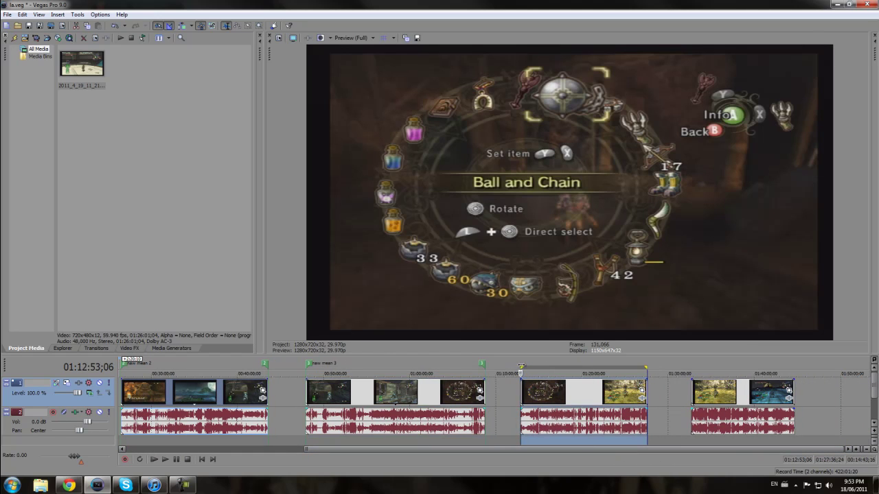
text(m)
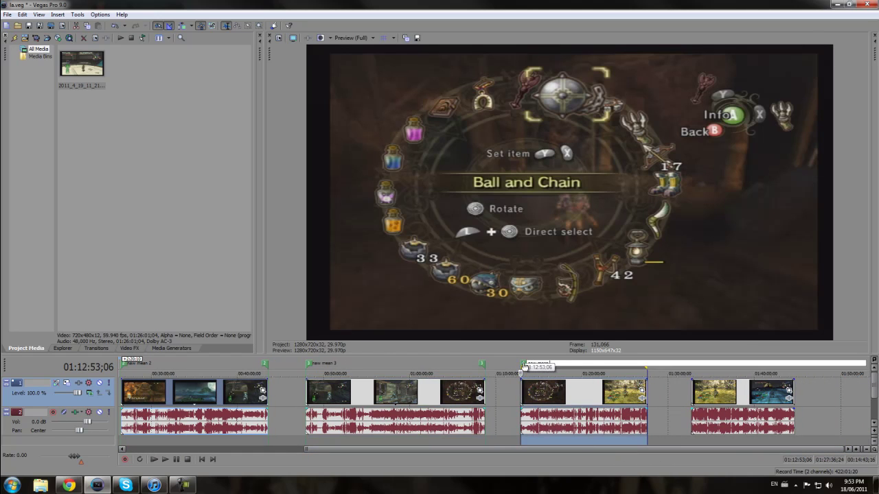
text(new mean 4)
key(Return)
Create a region named "naw mean 5" spanning the fifth and last section.
drag(795, 368, 692, 369)
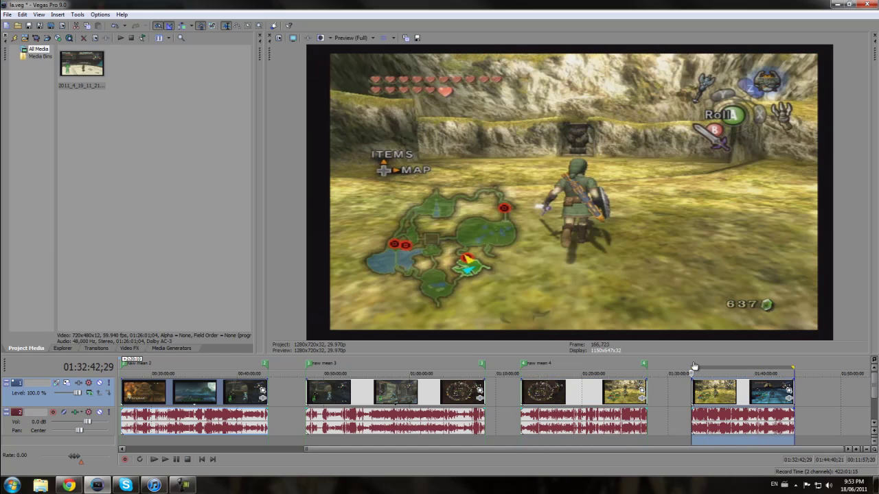
key(r)
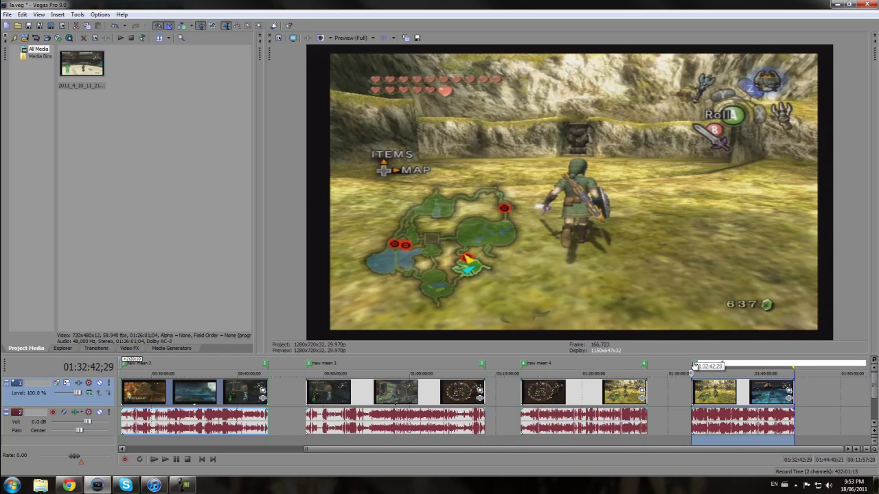
key(Return)
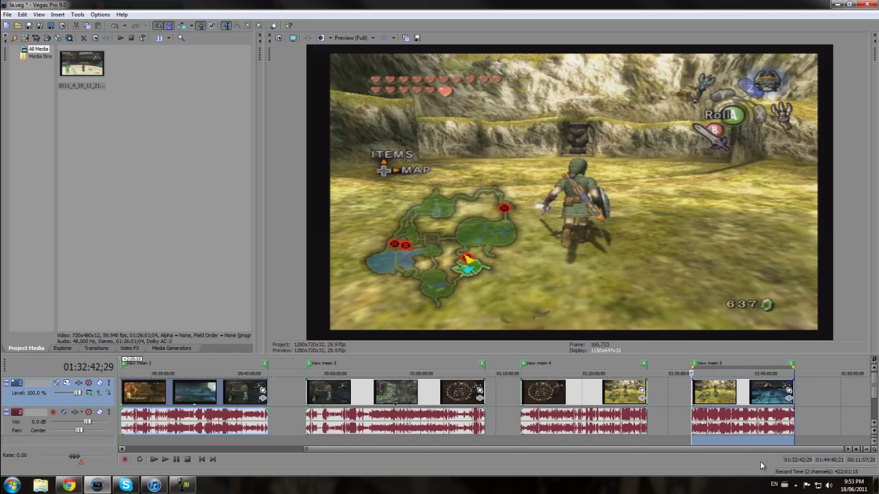
drag(763, 448, 519, 431)
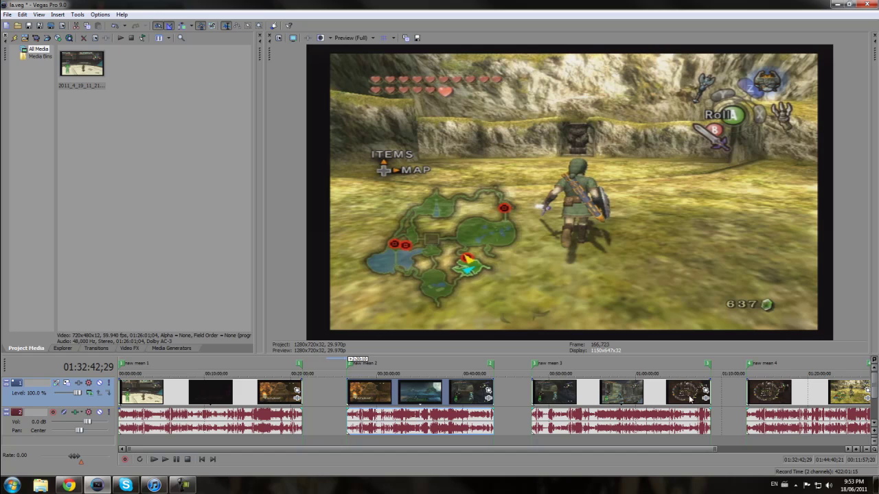
drag(704, 450, 774, 441)
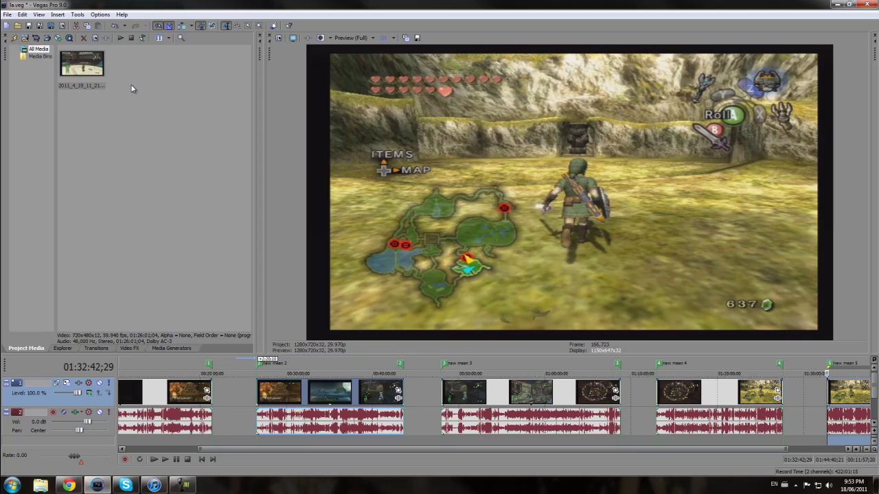
Open the Batch Render script and set it to render regions with the Sony AVC Custom template.
click(100, 14)
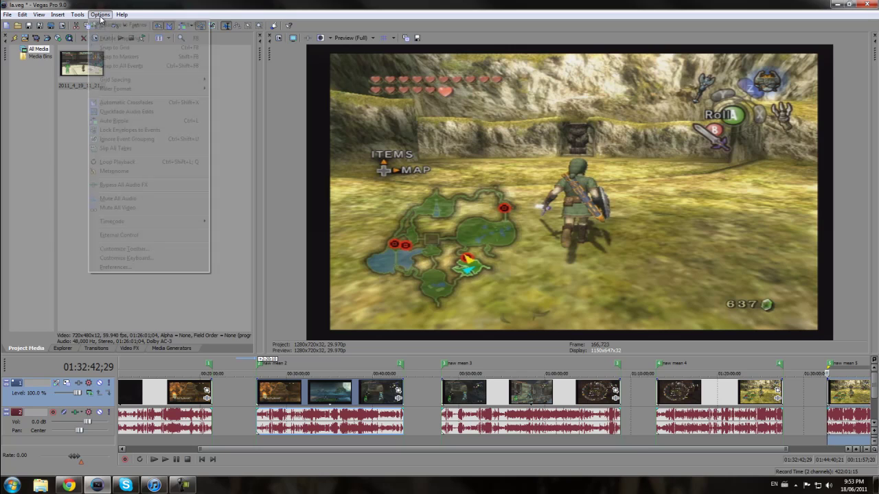
mouse_move(72, 15)
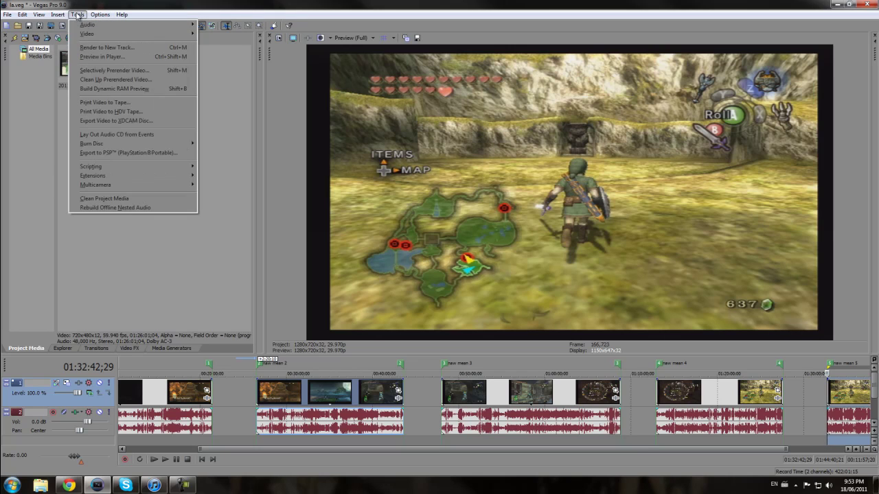
mouse_move(129, 170)
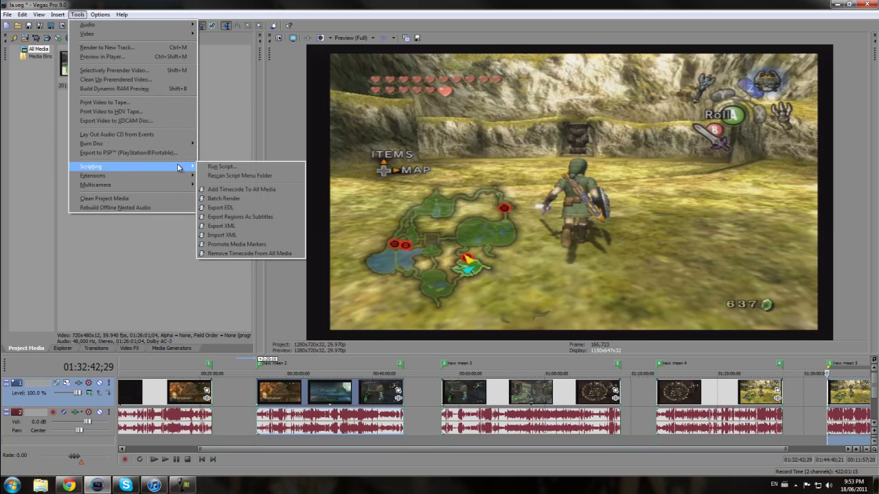
click(239, 199)
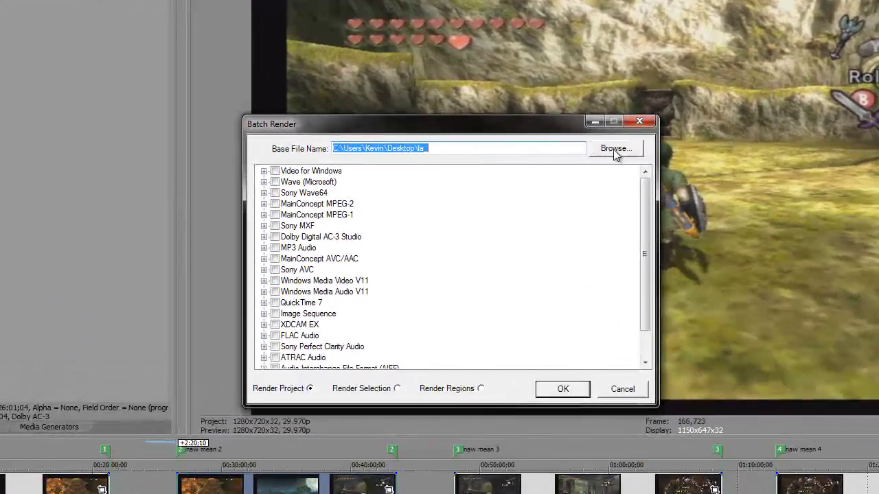
click(359, 208)
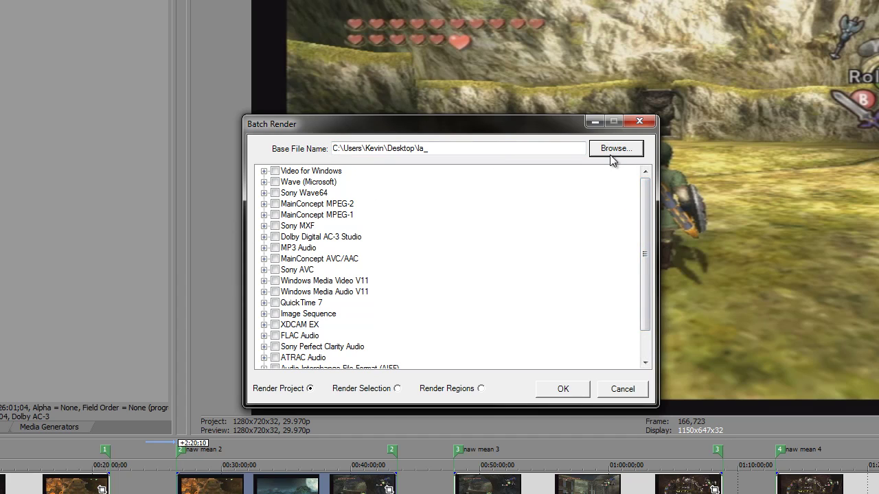
drag(646, 257, 648, 233)
click(263, 269)
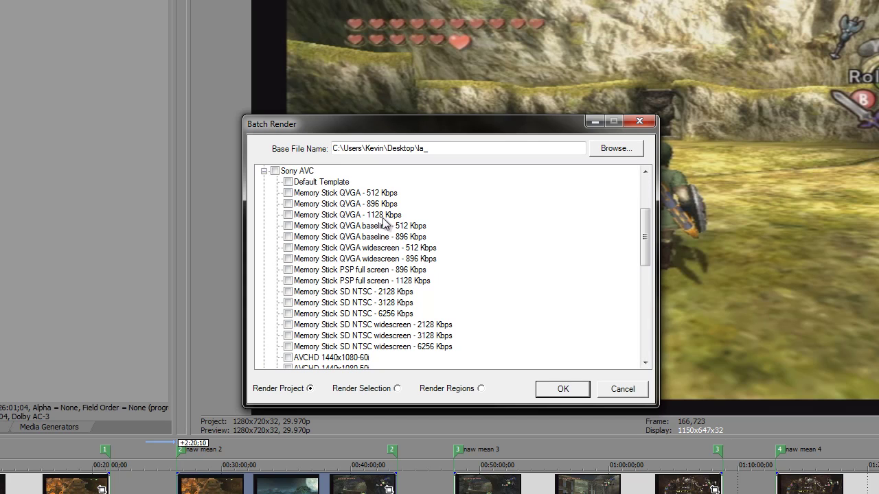
drag(647, 240, 646, 305)
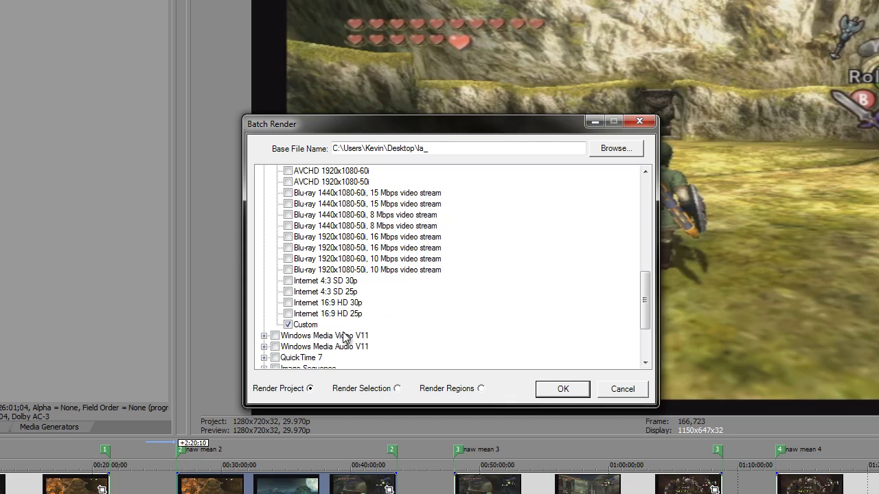
click(481, 388)
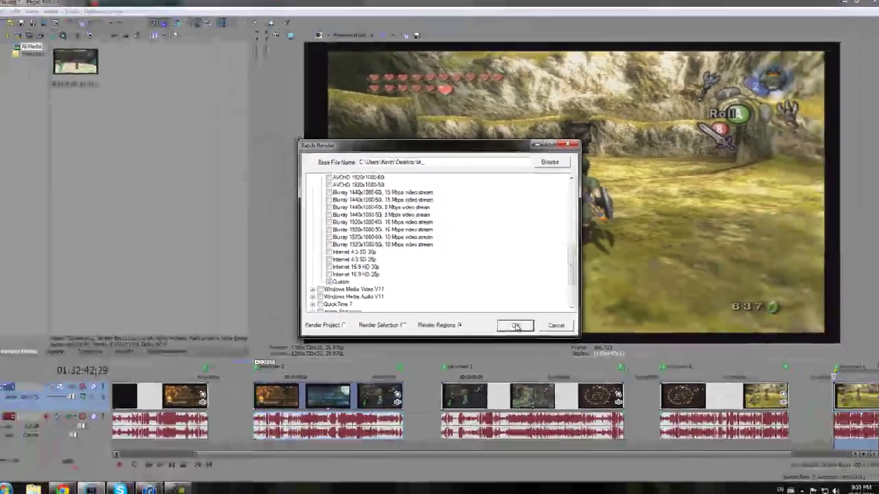
Start the batch render and cancel it during the first region.
click(563, 389)
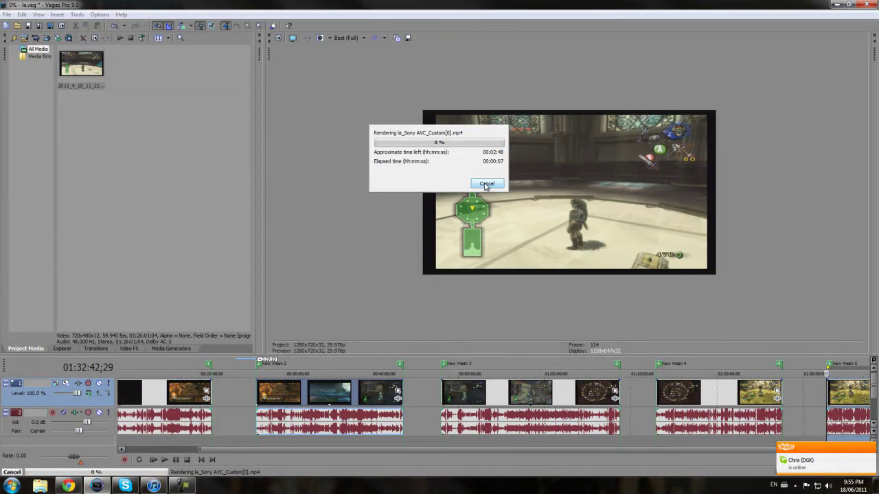
click(486, 184)
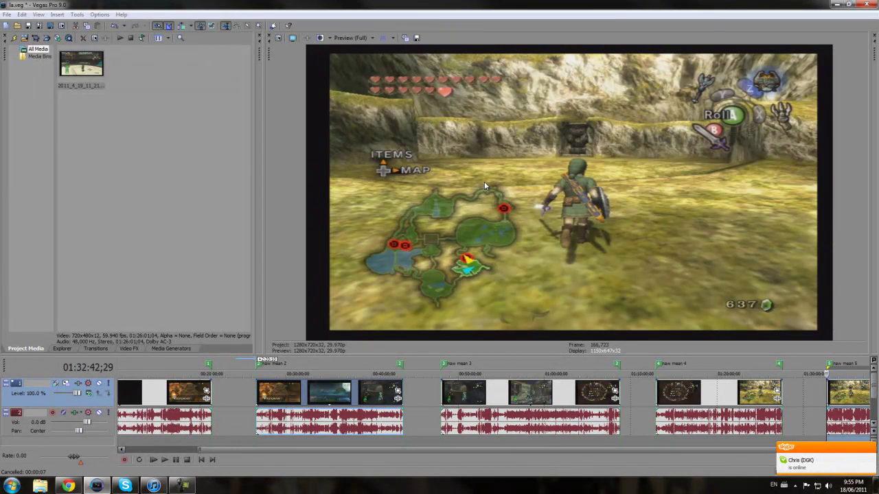